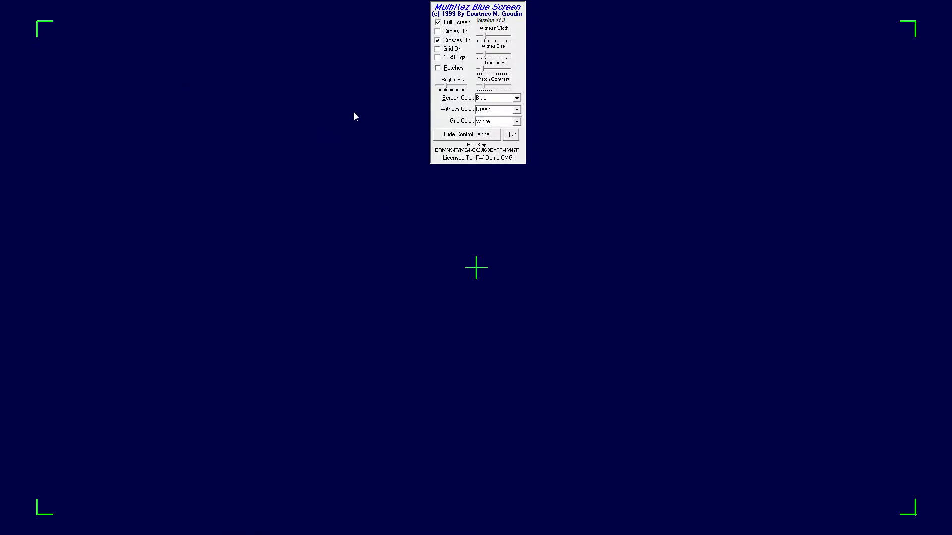
# Toggle the witness crosses off and on repeatedly, leaving them switched on.
pyautogui.click(452, 42)
pyautogui.click(452, 41)
pyautogui.press('space')
pyautogui.press('space')
pyautogui.press('space')
pyautogui.press('space')
pyautogui.press('space')
pyautogui.press('space')
# Cycle the screen color through green, blue, white and black, ending on red.
pyautogui.hotkey('alt', 's')
pyautogui.press('Down')
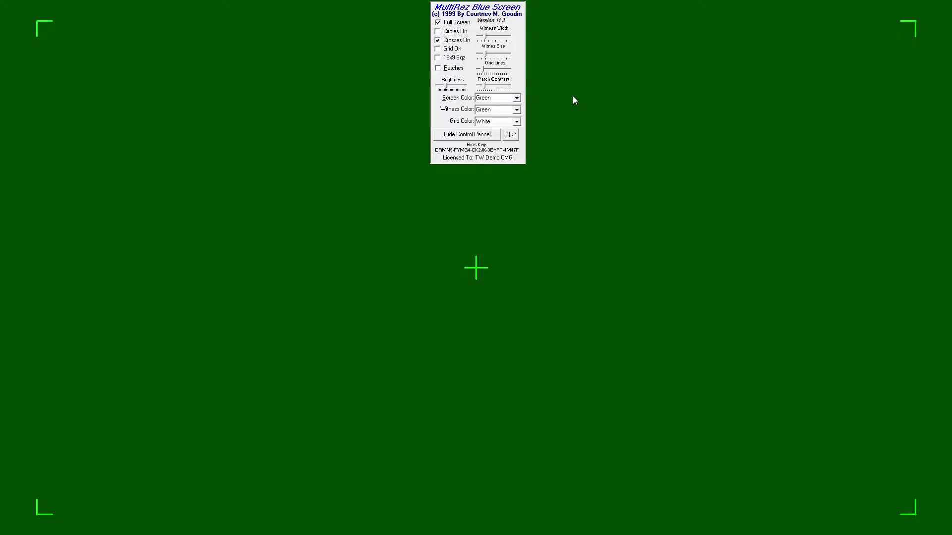
pyautogui.press('Up')
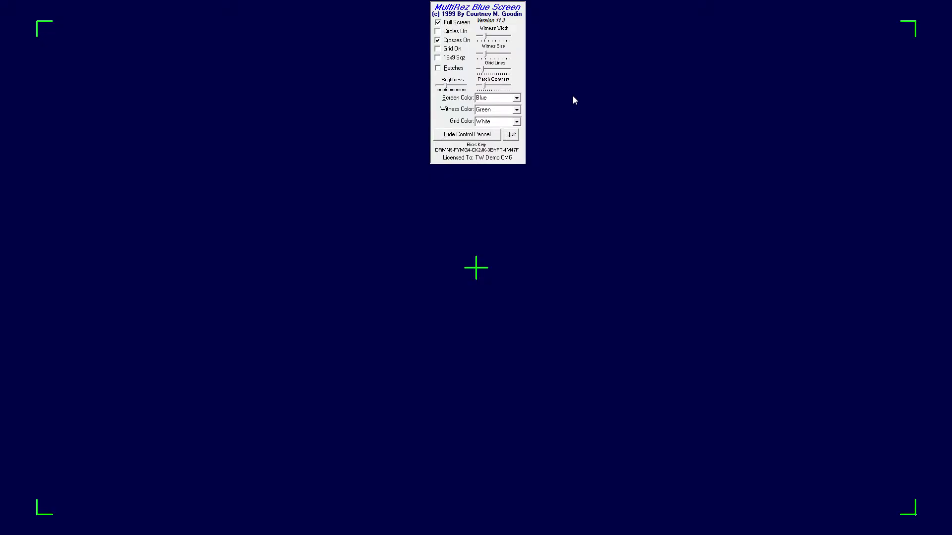
pyautogui.press('Up')
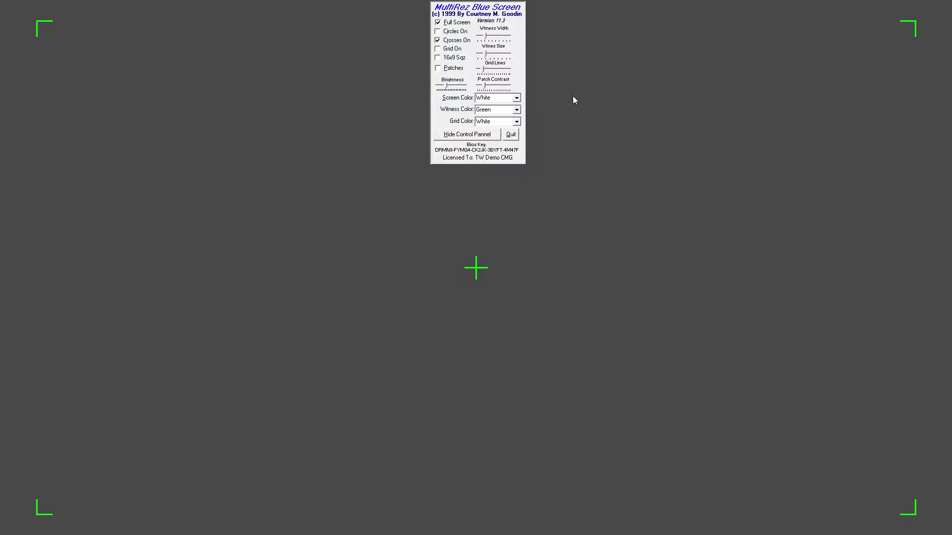
pyautogui.press('Up')
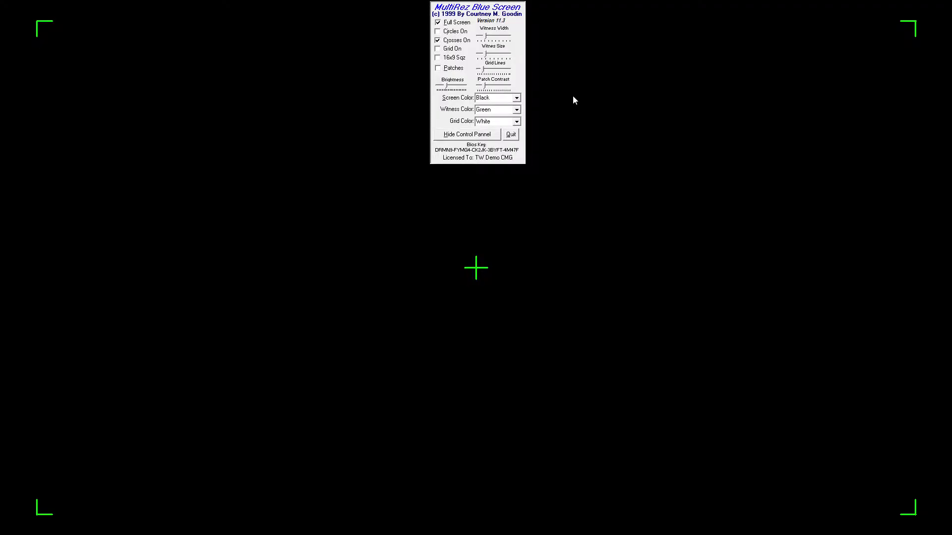
pyautogui.press('Up')
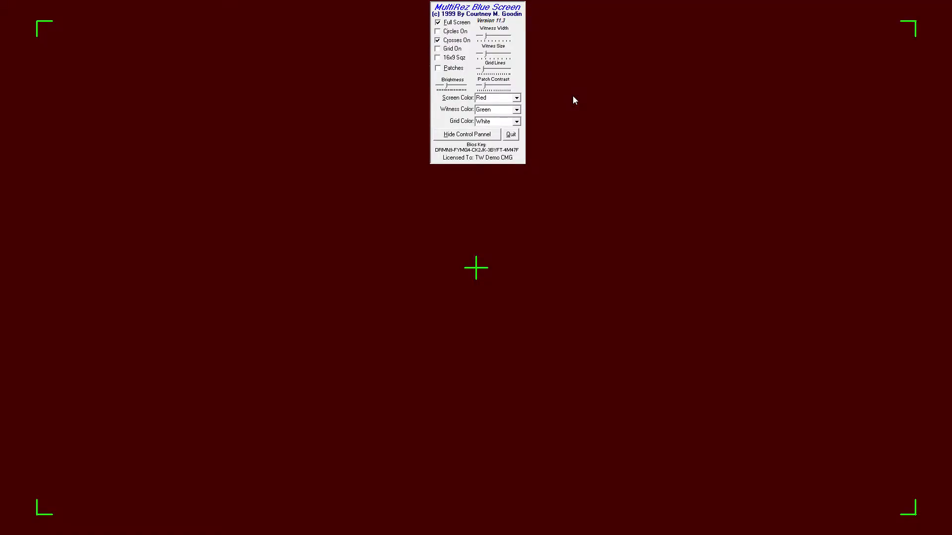
# Try red as the witness color, then settle on white, keeping the grid color white.
pyautogui.click(516, 110)
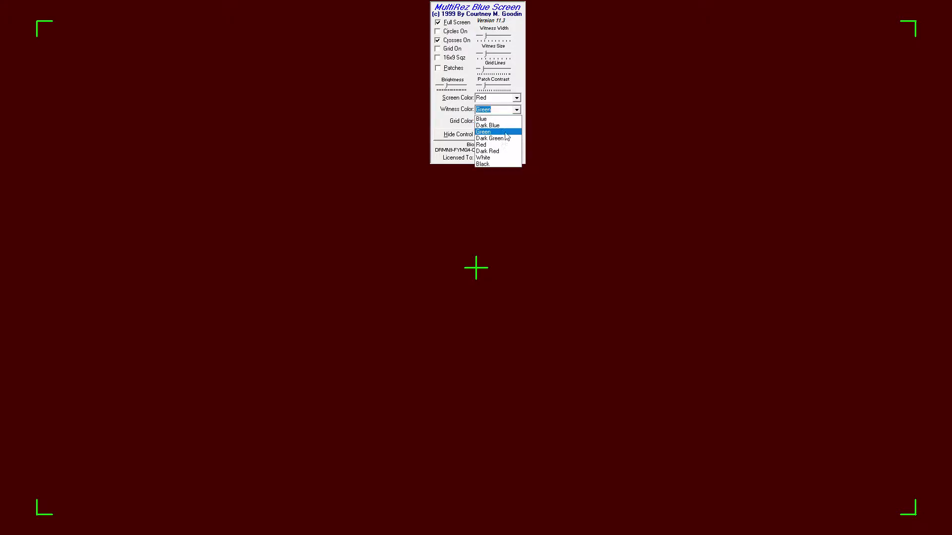
pyautogui.click(506, 148)
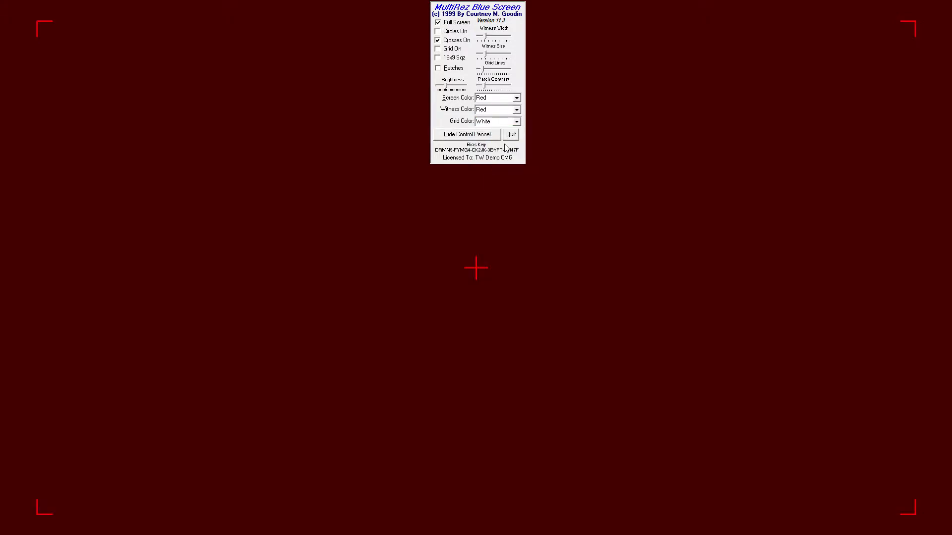
pyautogui.click(516, 110)
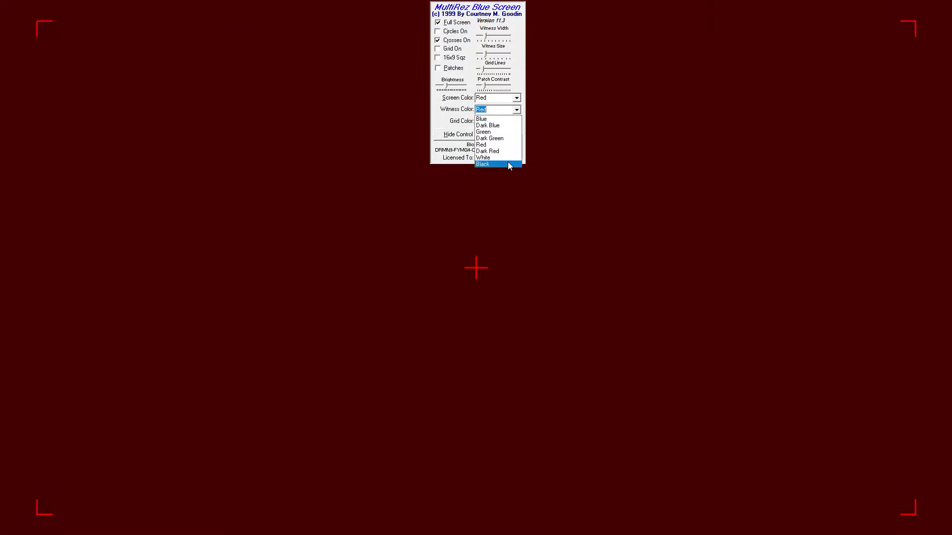
pyautogui.click(508, 157)
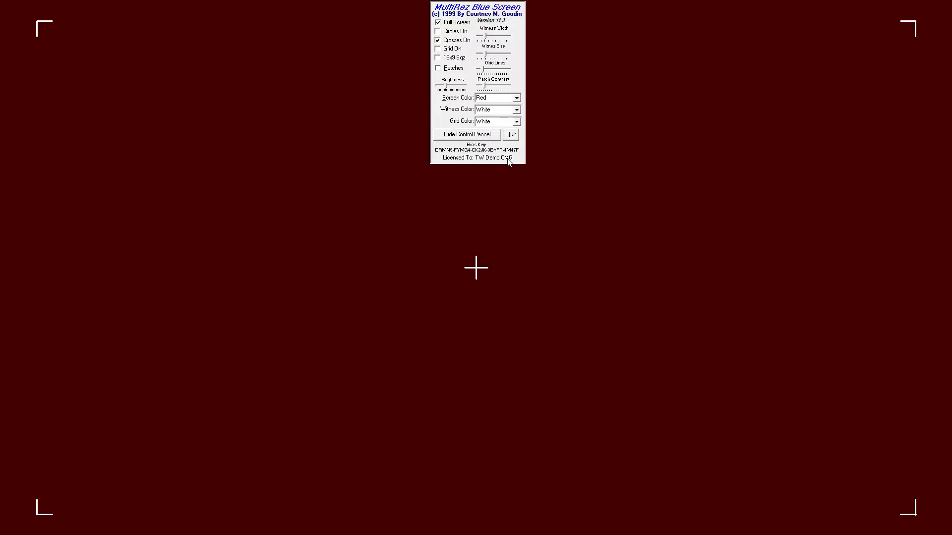
pyautogui.click(517, 122)
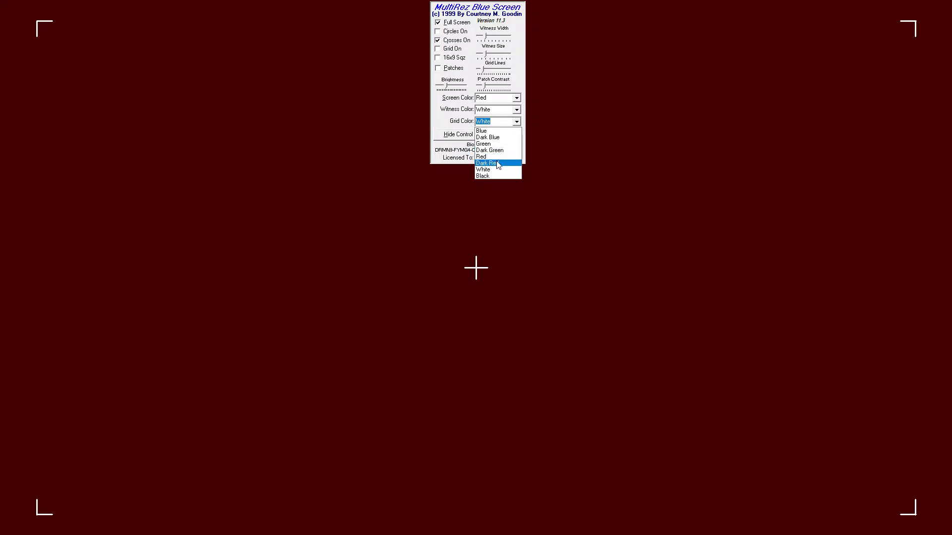
pyautogui.click(387, 130)
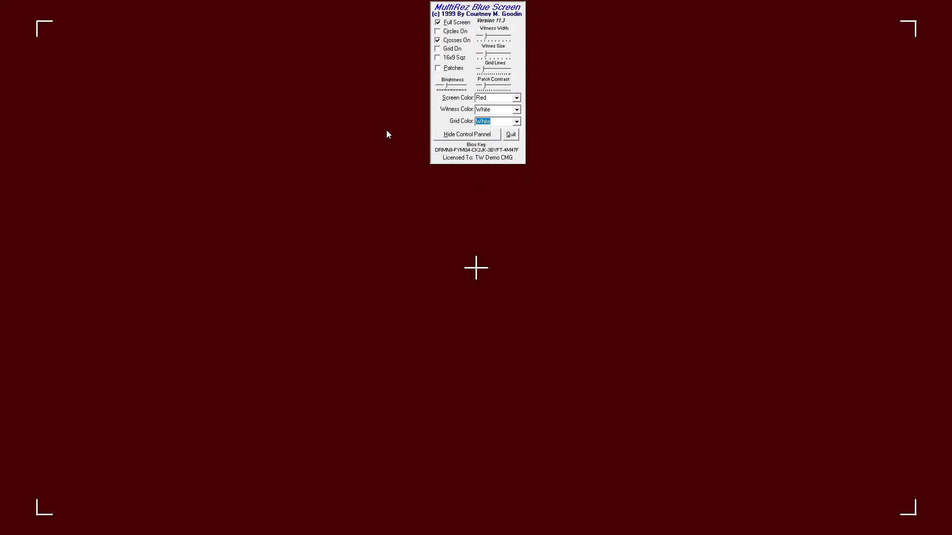
# Reduce the grid lines setting to 3 and turn the grid on.
pyautogui.click(485, 71)
pyautogui.moveTo(479, 70)
pyautogui.mouseDown()
pyautogui.moveTo(517, 71)
pyautogui.moveTo(469, 73)
pyautogui.moveTo(479, 73)
pyautogui.mouseUp()
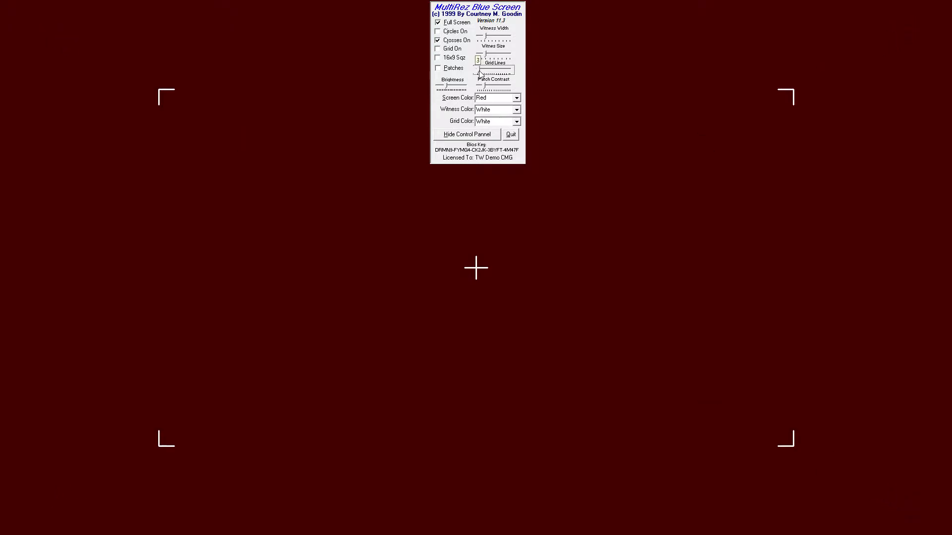
pyautogui.click(446, 49)
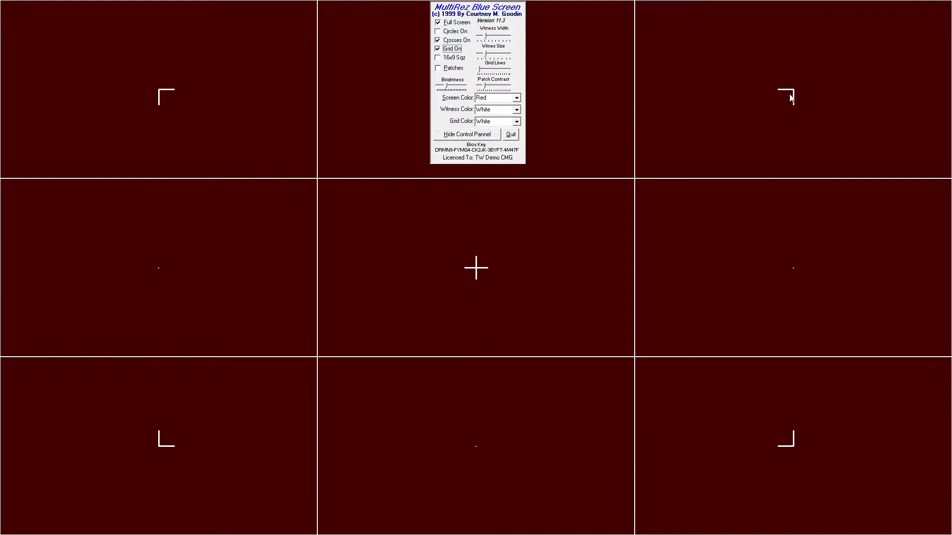
# Increase the grid density to about 56 cells per side and turn the witness crosses off, keeping the grid on.
pyautogui.click(487, 72)
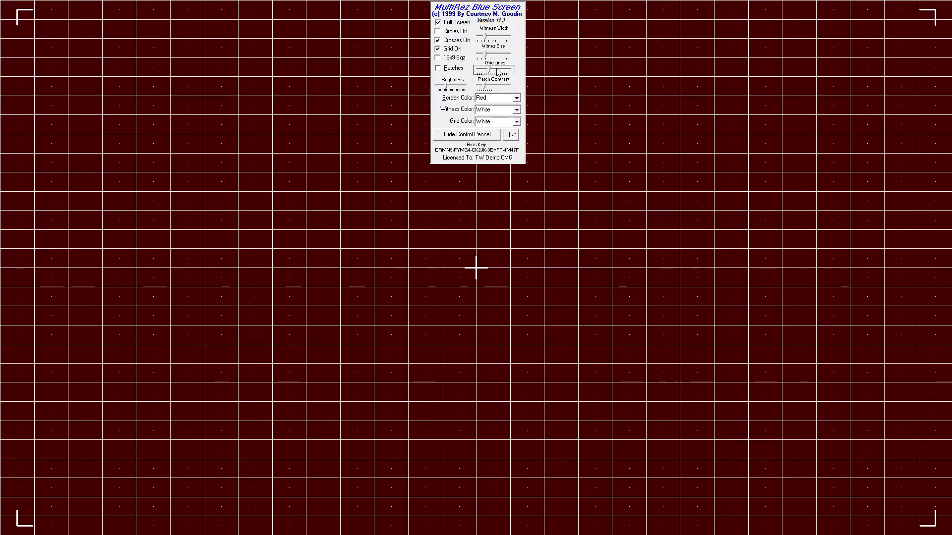
pyautogui.moveTo(485, 70)
pyautogui.mouseDown()
pyautogui.moveTo(502, 72)
pyautogui.moveTo(470, 72)
pyautogui.moveTo(501, 73)
pyautogui.mouseUp()
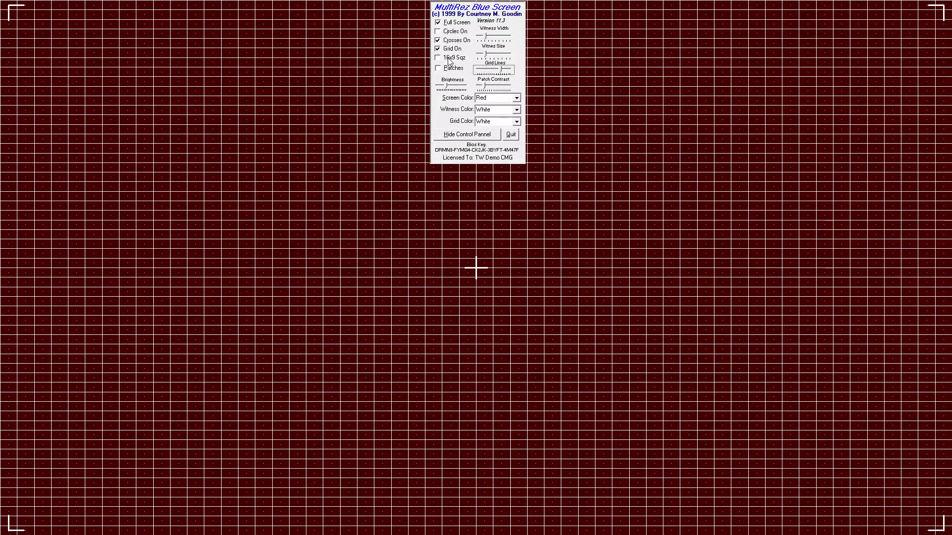
pyautogui.click(451, 41)
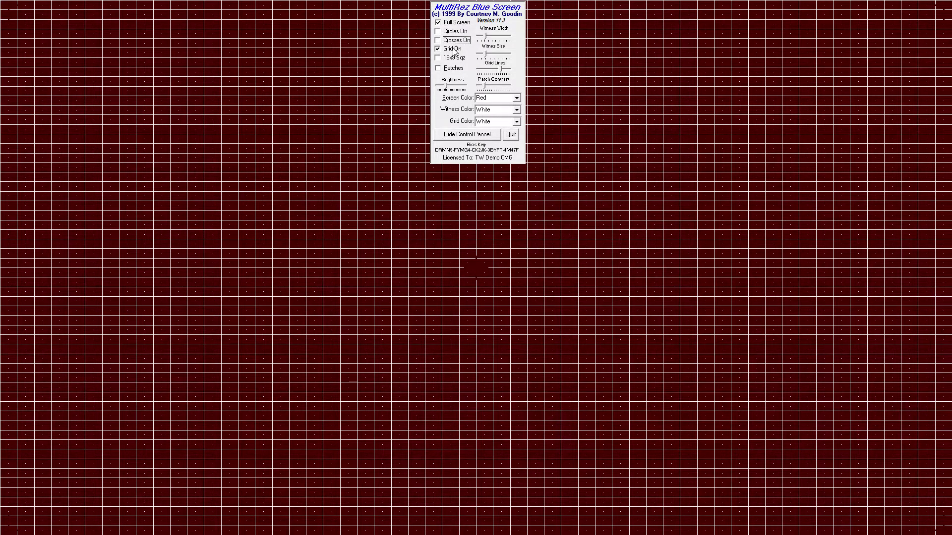
pyautogui.click(453, 49)
pyautogui.click(454, 52)
# Lower the grid density to a two-by-two division, then raise it to a grid of about 13 by 13 cells.
pyautogui.click(502, 71)
pyautogui.moveTo(501, 71)
pyautogui.mouseDown()
pyautogui.moveTo(517, 72)
pyautogui.moveTo(494, 69)
pyautogui.mouseUp()
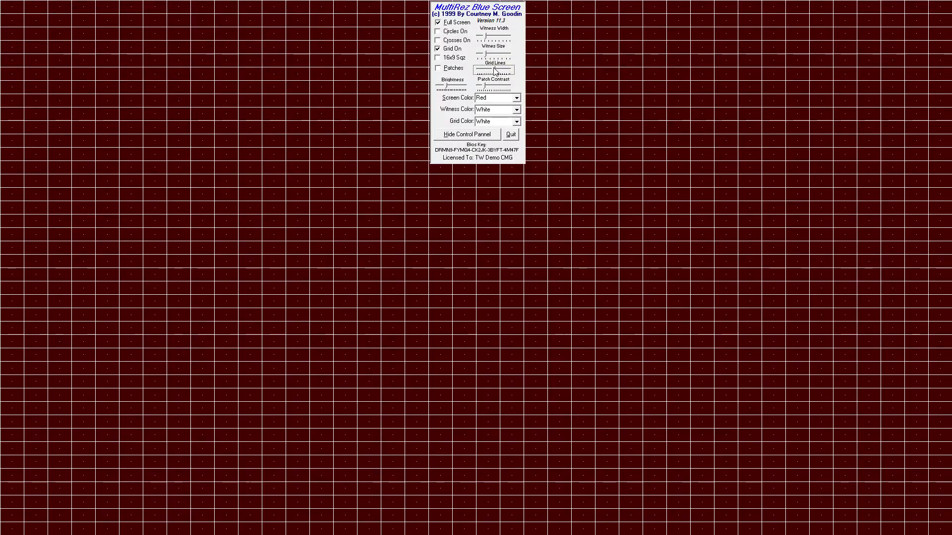
pyautogui.click(481, 71)
pyautogui.moveTo(481, 71); pyautogui.dragTo(476, 71)
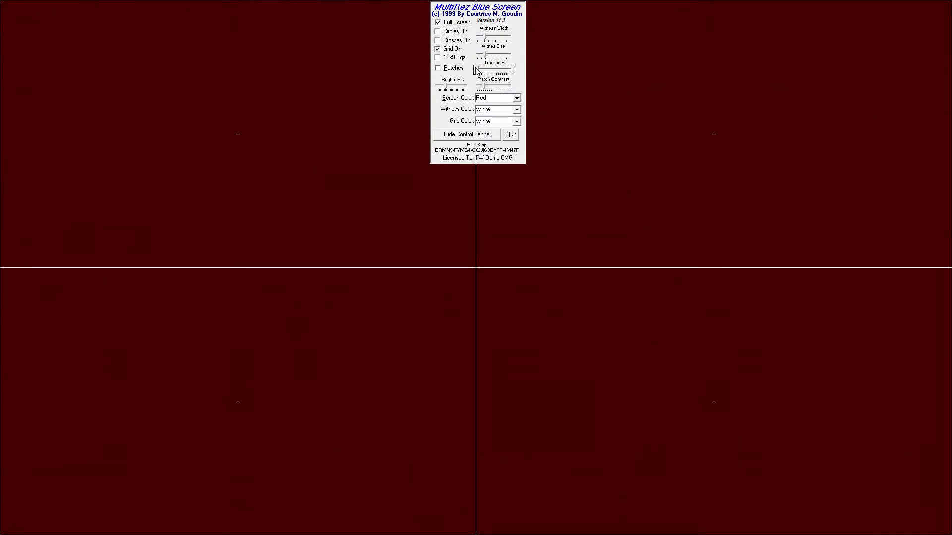
pyautogui.moveTo(478, 70); pyautogui.dragTo(483, 71)
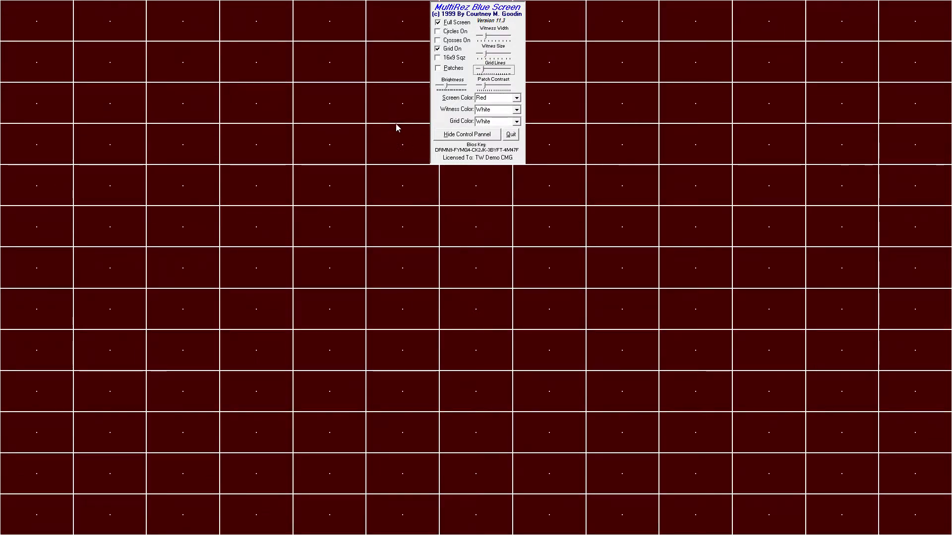
# Change both the grid color and the screen color to green.
pyautogui.click(516, 122)
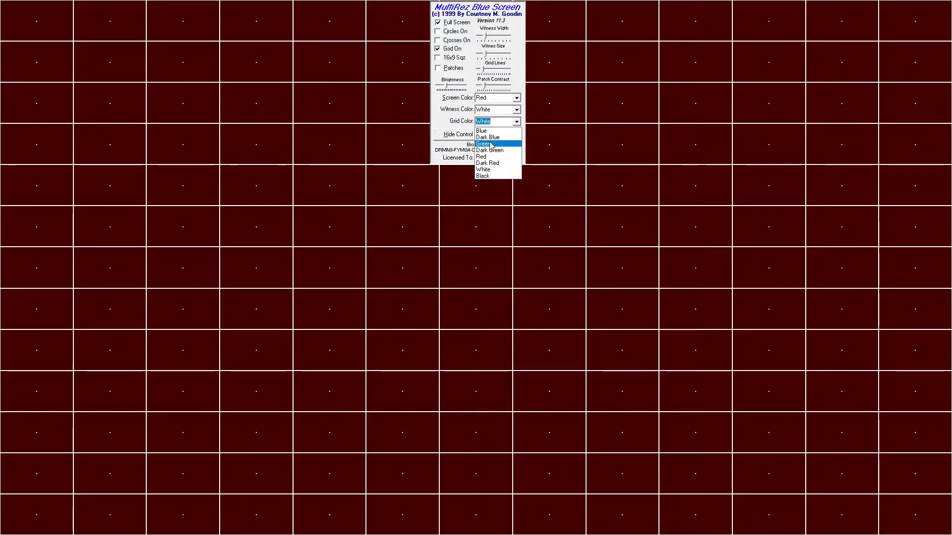
pyautogui.click(498, 144)
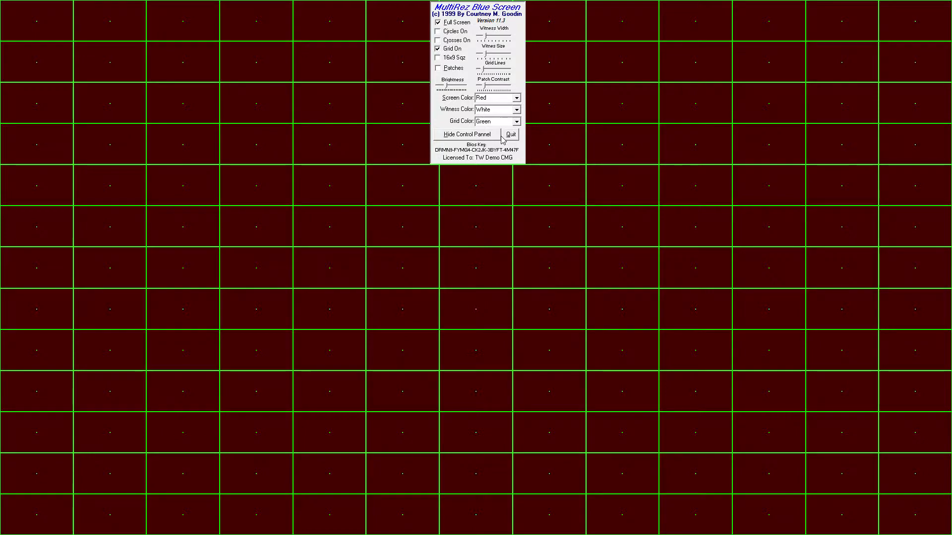
pyautogui.press('g')
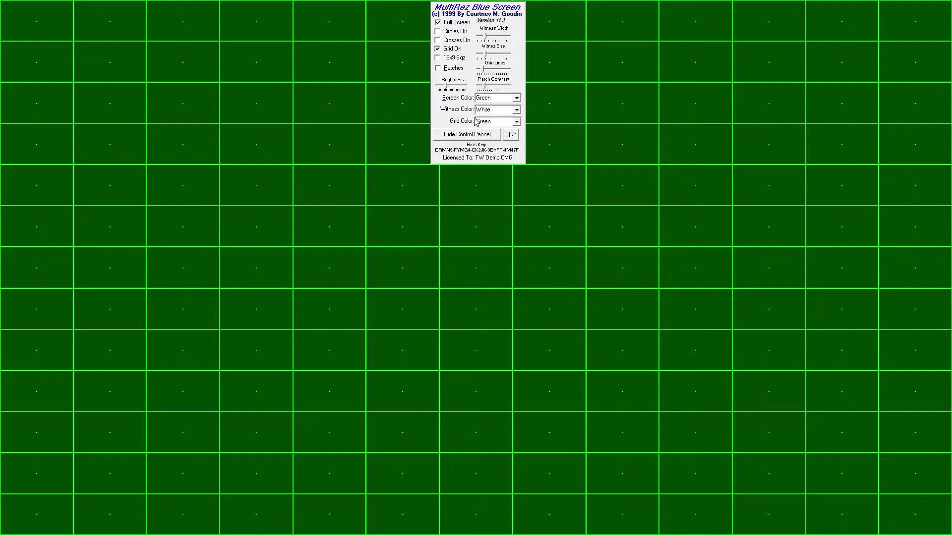
# Turn on the witness crosses and circles and turn the grid off.
pyautogui.click(445, 43)
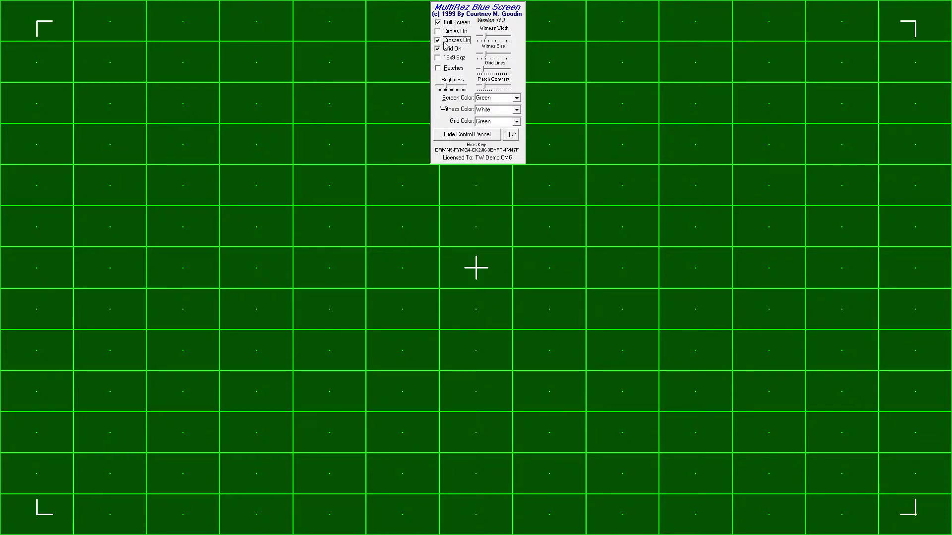
pyautogui.click(441, 32)
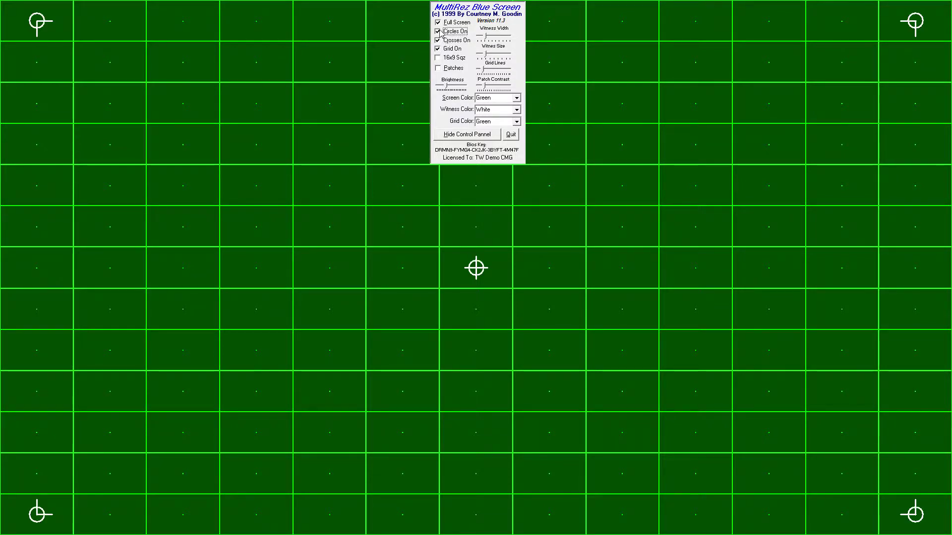
pyautogui.click(443, 50)
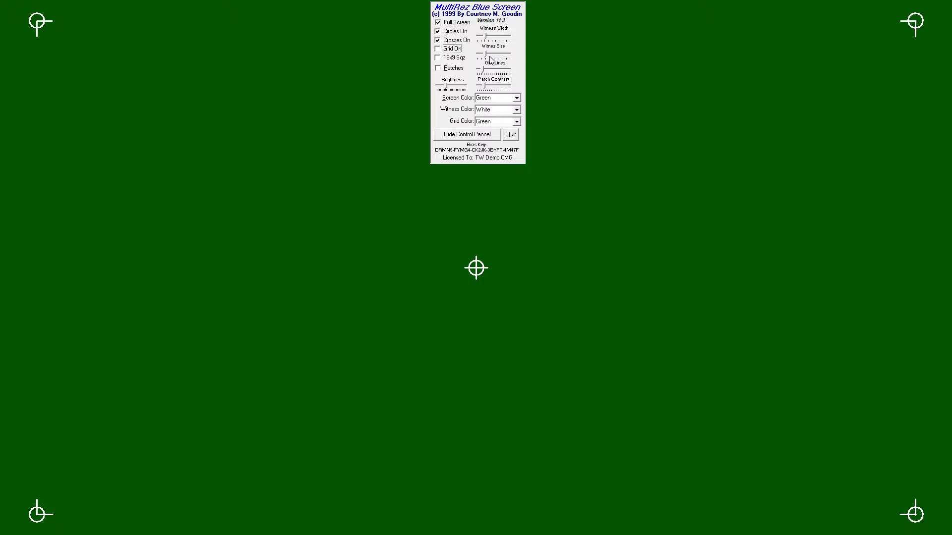
# Set the witness size to 48 and try witness widths of 1 and 3, ending slightly thicker than 3.
pyautogui.moveTo(487, 54)
pyautogui.mouseDown()
pyautogui.moveTo(506, 56)
pyautogui.moveTo(497, 55)
pyautogui.mouseUp()
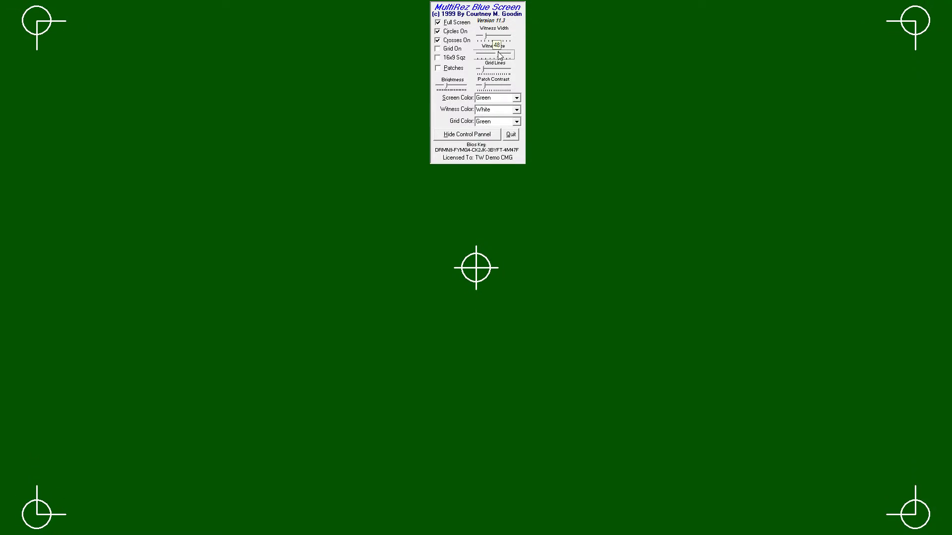
pyautogui.moveTo(486, 39)
pyautogui.mouseDown()
pyautogui.moveTo(501, 39)
pyautogui.moveTo(476, 40)
pyautogui.mouseUp()
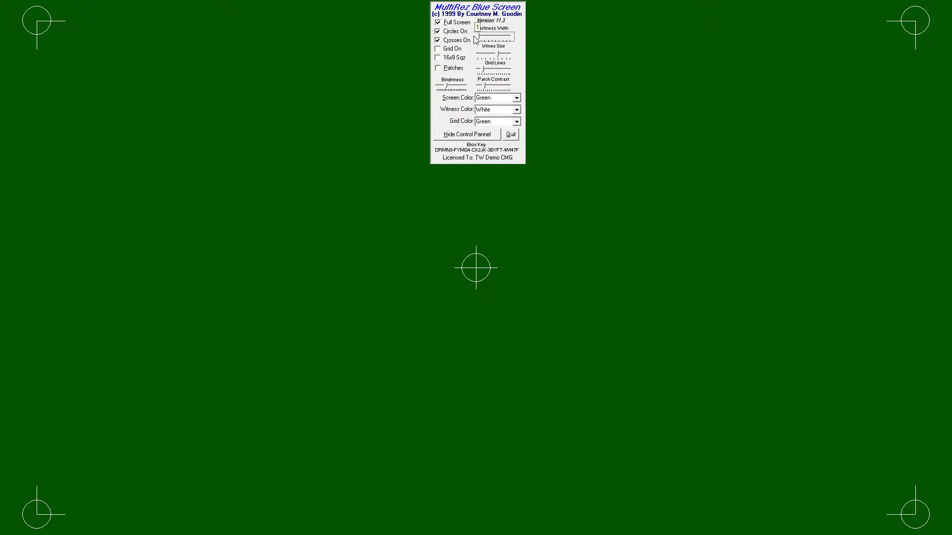
pyautogui.moveTo(479, 39)
pyautogui.mouseDown()
pyautogui.moveTo(512, 39)
pyautogui.moveTo(486, 39)
pyautogui.mouseUp()
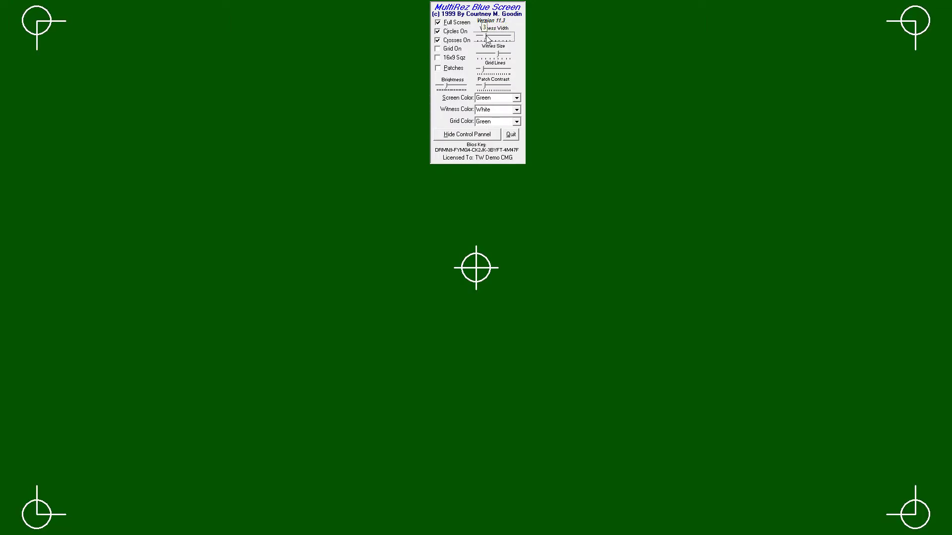
pyautogui.moveTo(487, 38); pyautogui.dragTo(489, 39)
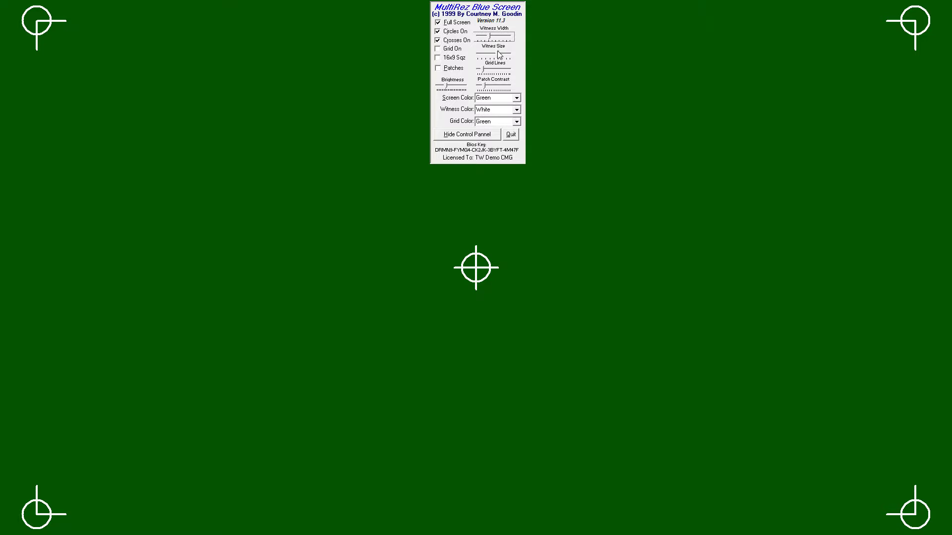
# Enlarge the witness marks to nearly the maximum size and switch the 16x9 squeeze on and back off.
pyautogui.moveTo(499, 55); pyautogui.dragTo(509, 56)
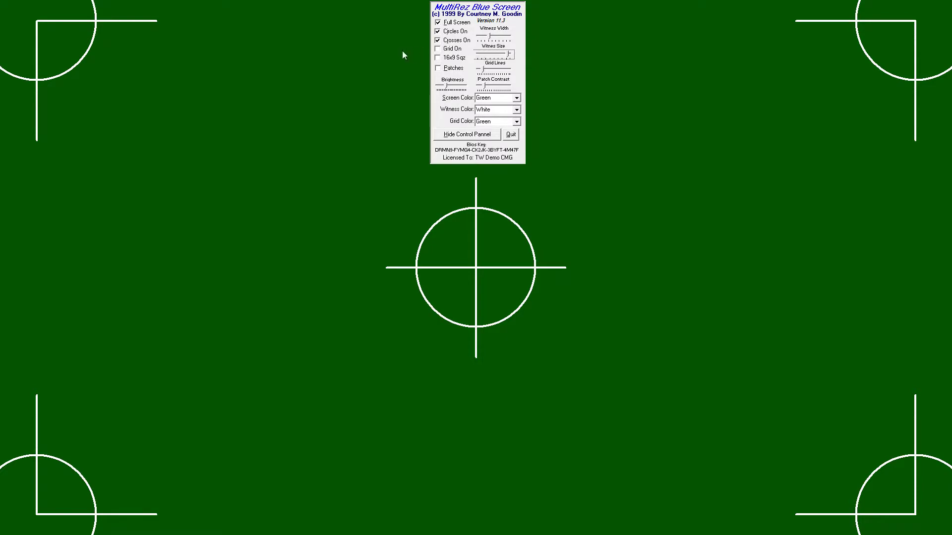
pyautogui.click(438, 59)
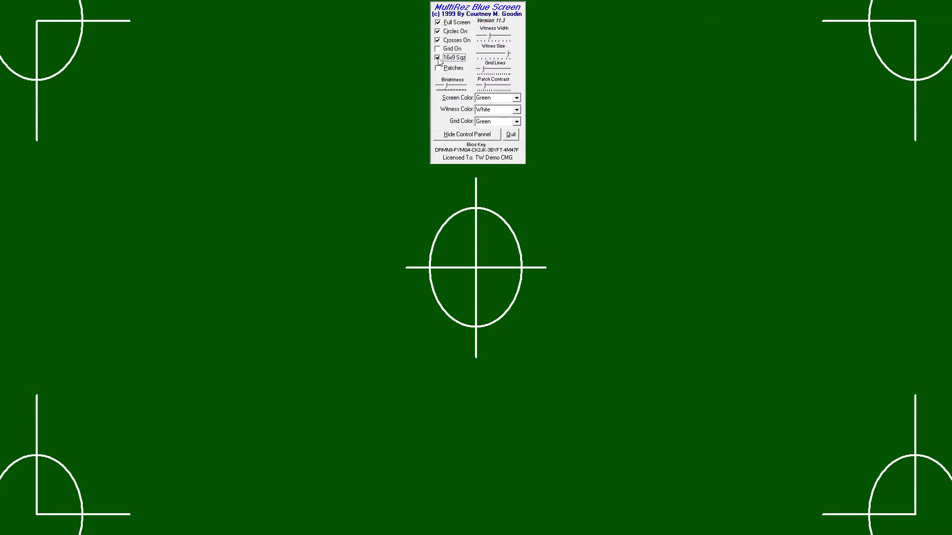
pyautogui.click(438, 58)
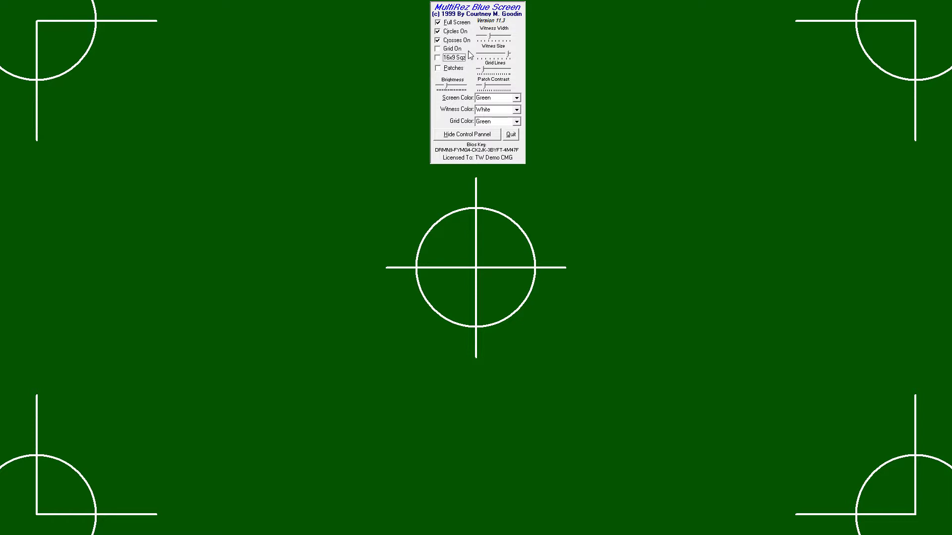
# Turn off the witness circles and shrink the witness size to small marks, keeping the crosses on.
pyautogui.click(438, 32)
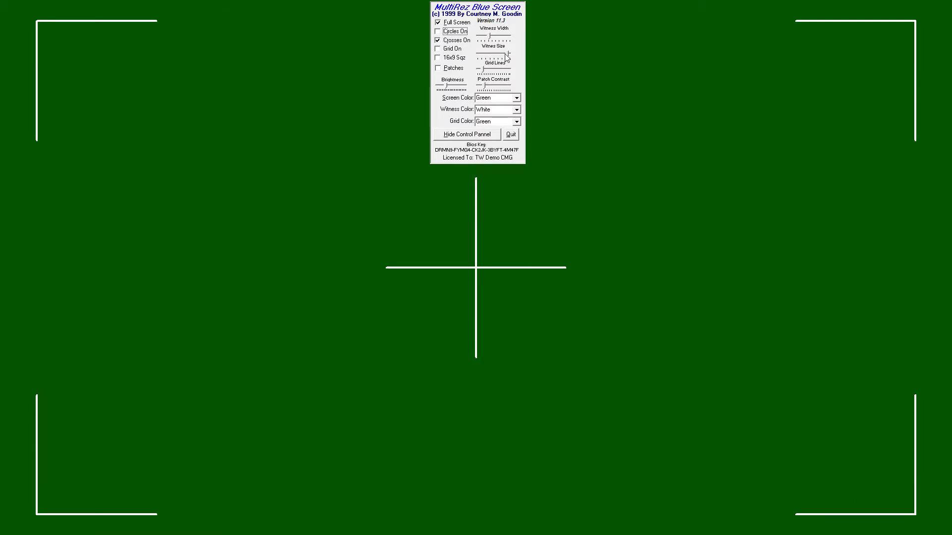
pyautogui.moveTo(508, 55); pyautogui.dragTo(490, 58)
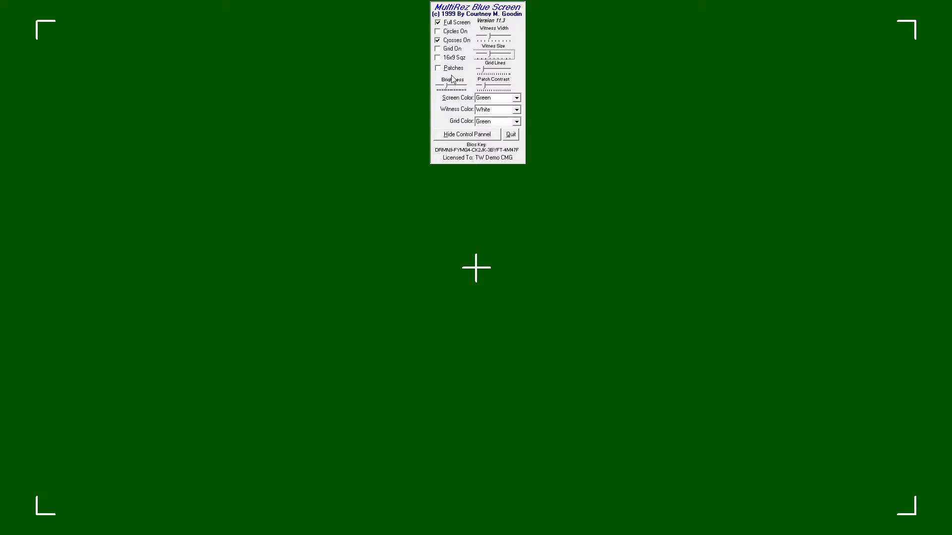
pyautogui.click(451, 43)
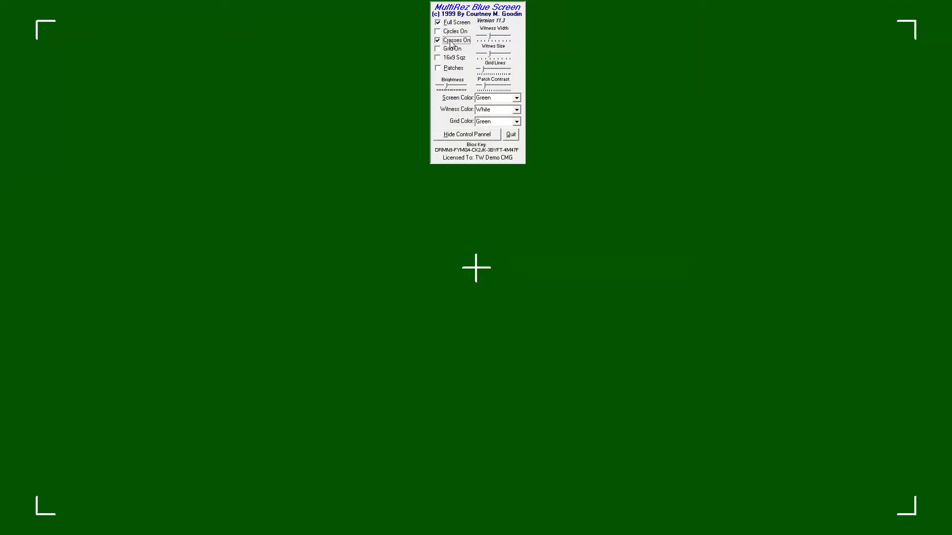